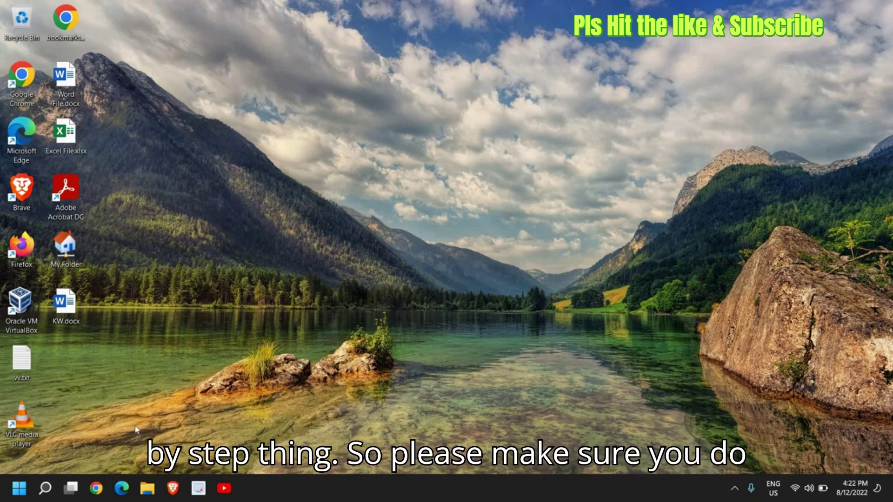
# Run 'temp' from the Run dialog, replacing the cleanmgr entry, to open the 82-item Temp folder
pyautogui.rightClick(20, 488)
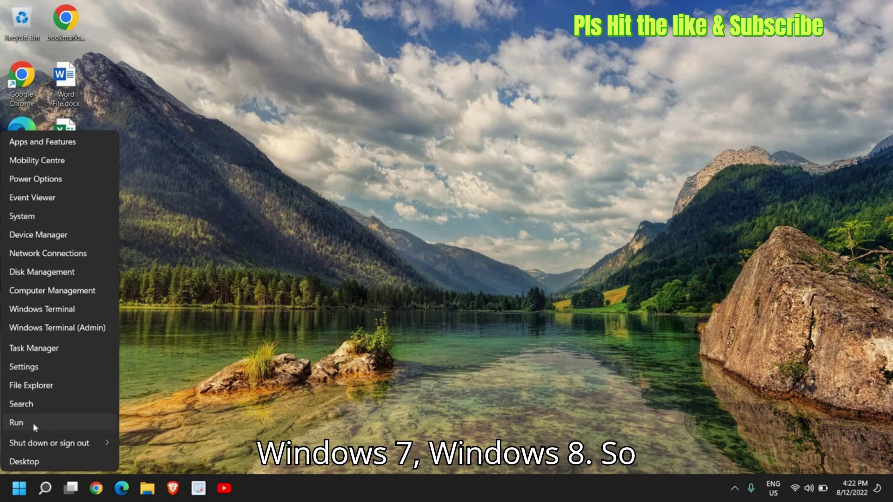
pyautogui.press('Escape')
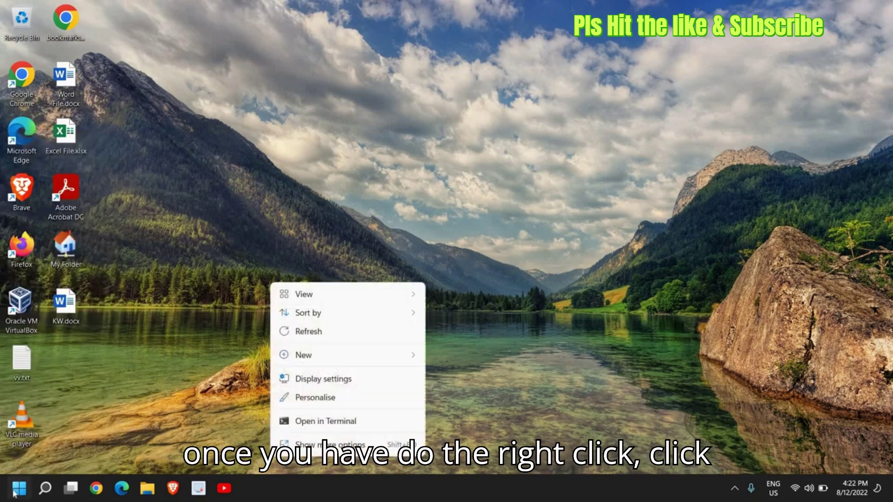
pyautogui.rightClick(13, 494)
pyautogui.click(377, 409)
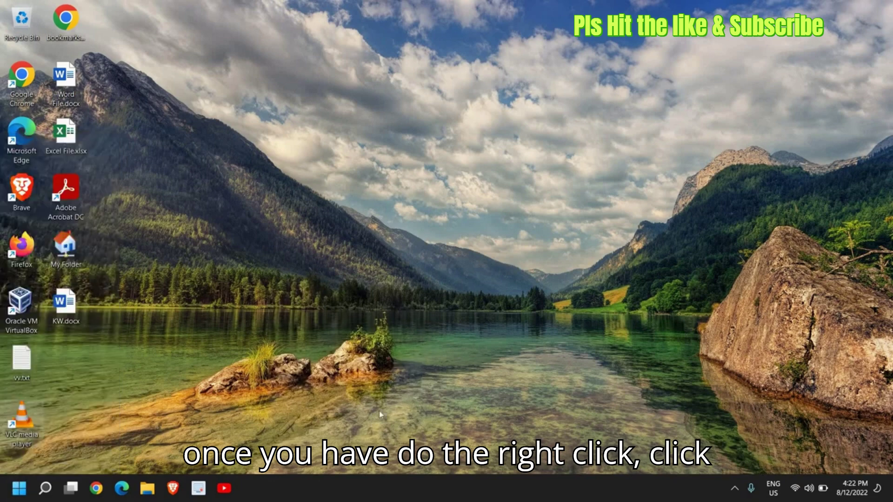
pyautogui.write('cle')
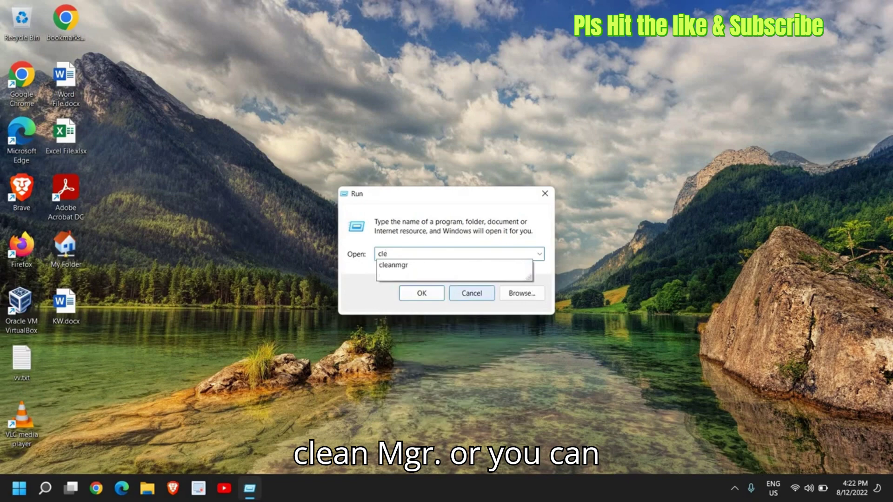
pyautogui.press('Down')
pyautogui.press('Return')
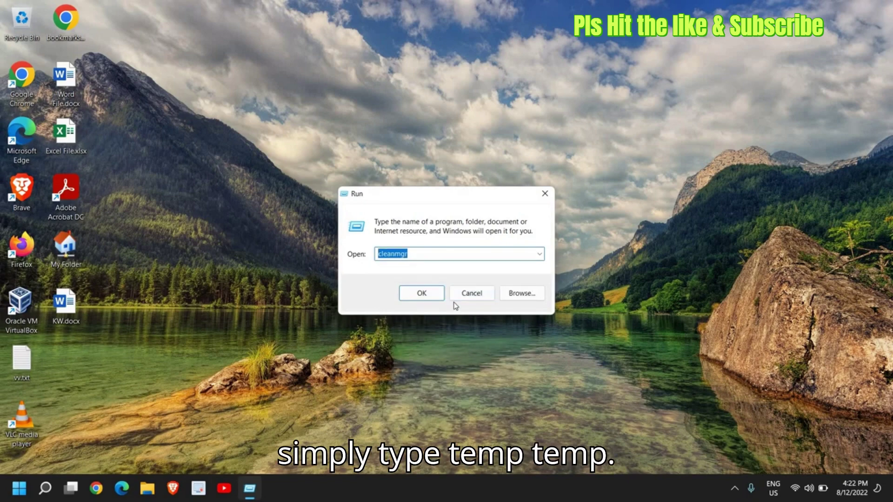
pyautogui.write('temp')
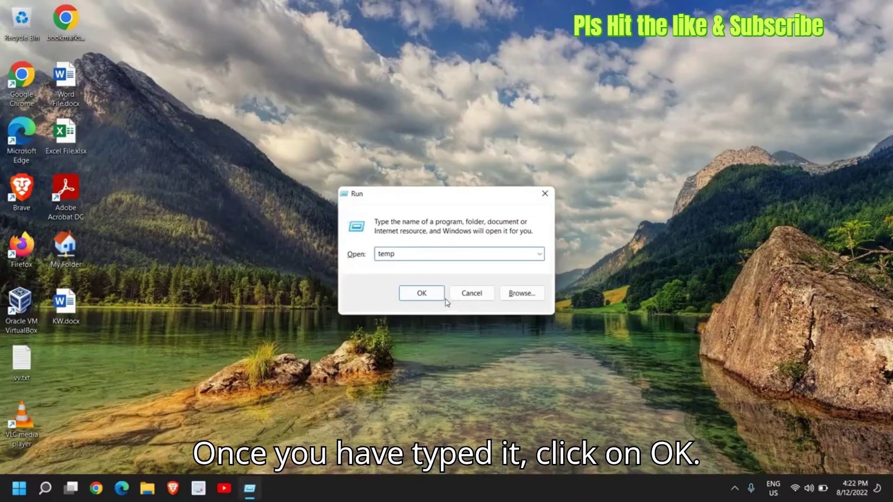
pyautogui.click(437, 295)
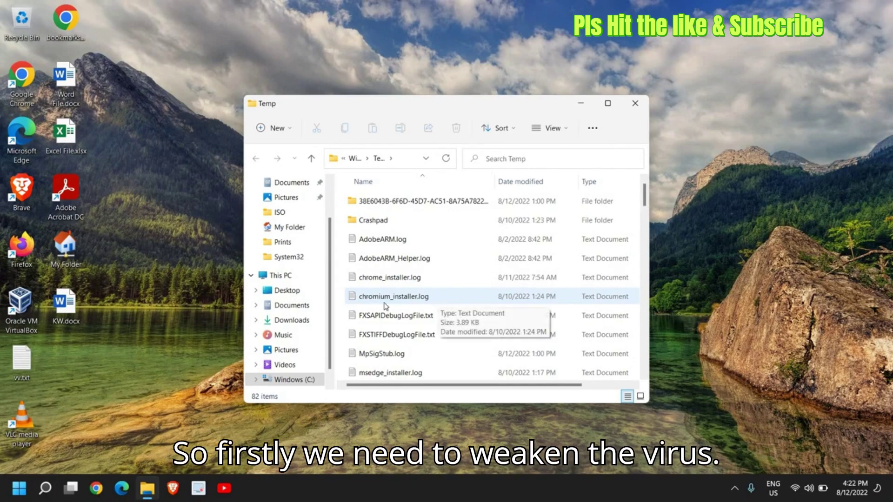
# Select all items in Temp and permanently delete them, skipping the four files in use
pyautogui.click(395, 261)
pyautogui.hotkey('ctrl', 'a')
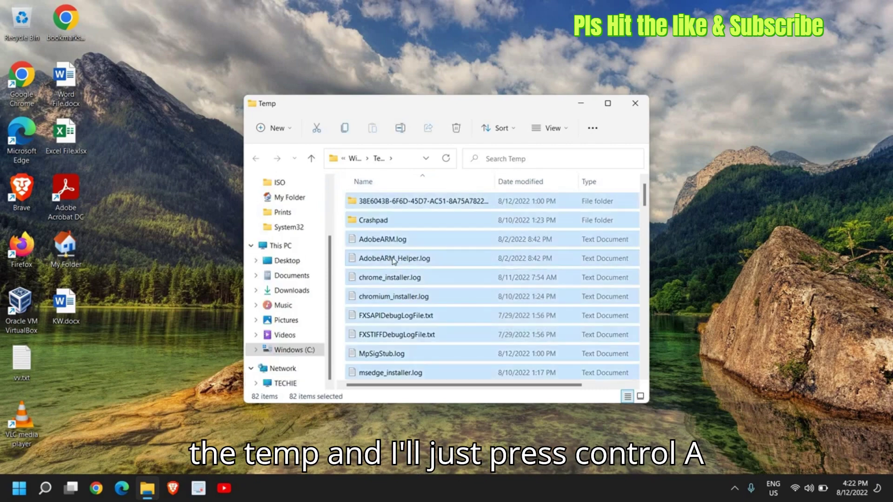
pyautogui.hotkey('shift', 'Delete')
pyautogui.press('Return')
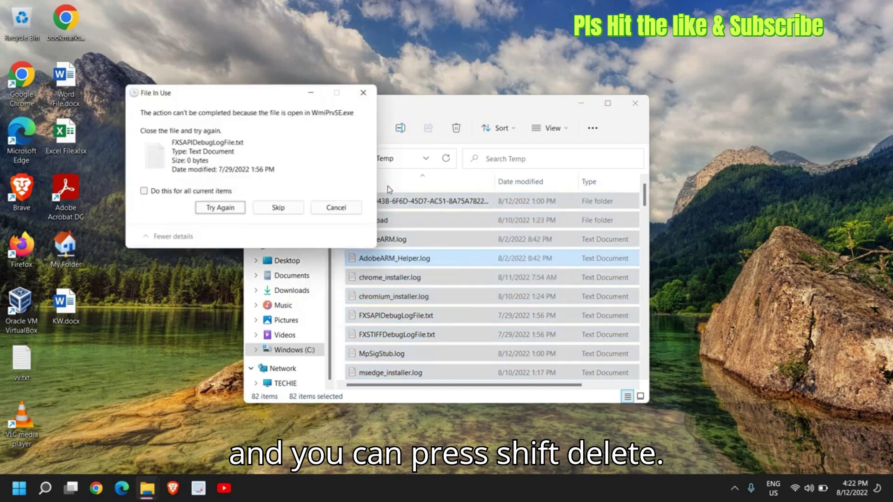
pyautogui.click(271, 207)
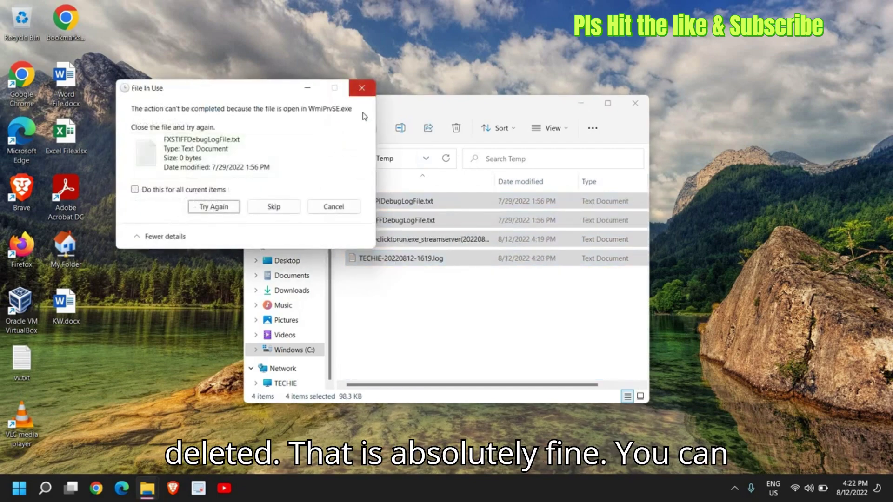
pyautogui.click(362, 88)
pyautogui.click(446, 361)
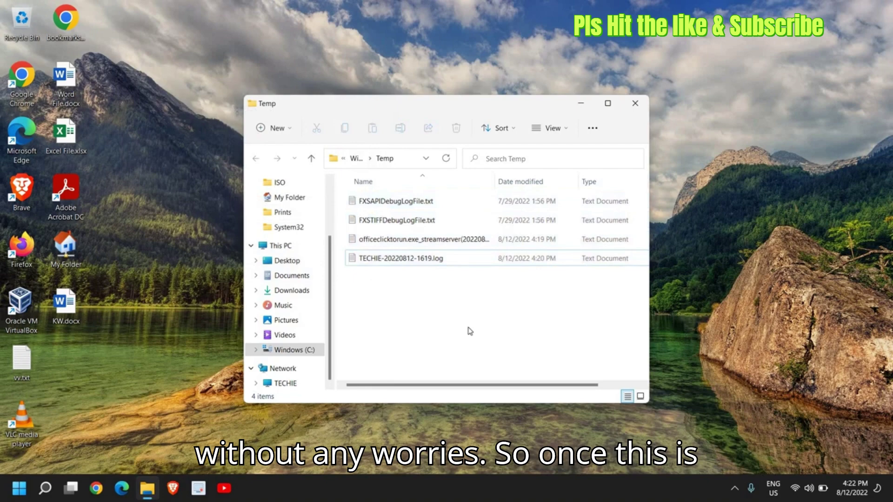
# Close the Temp window and enter '%temp%' in a new Run dialog
pyautogui.click(634, 103)
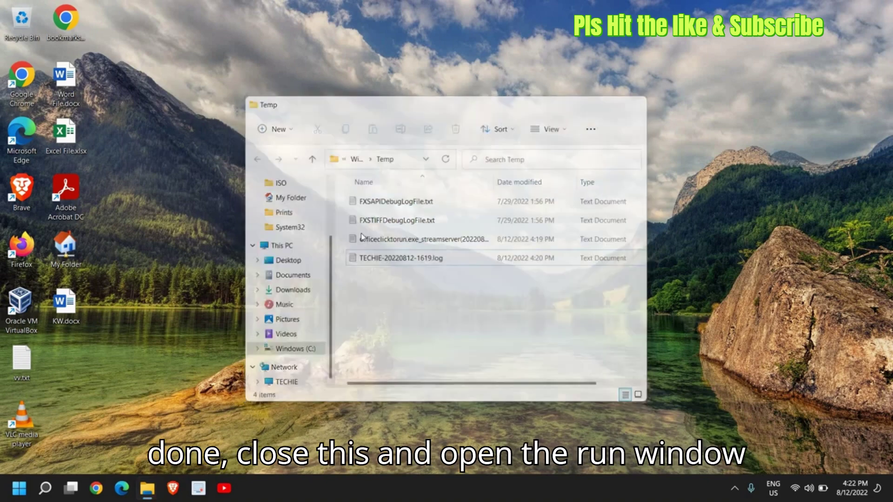
pyautogui.rightClick(14, 489)
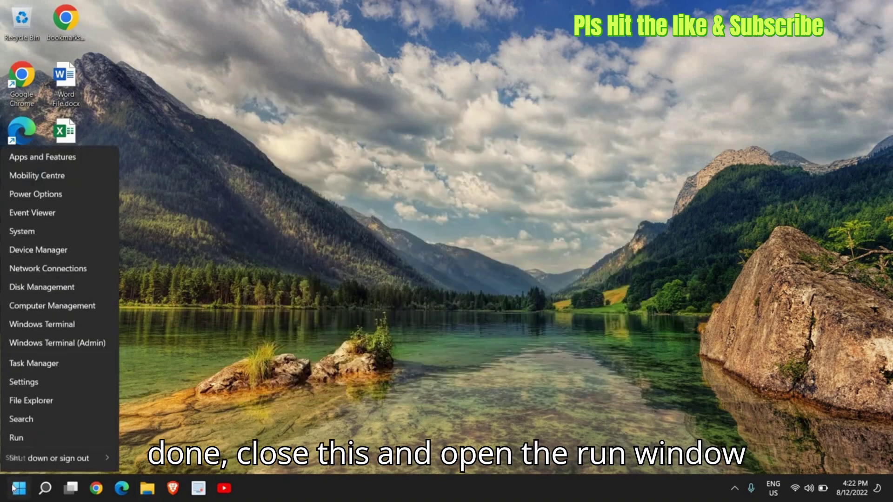
pyautogui.click(34, 422)
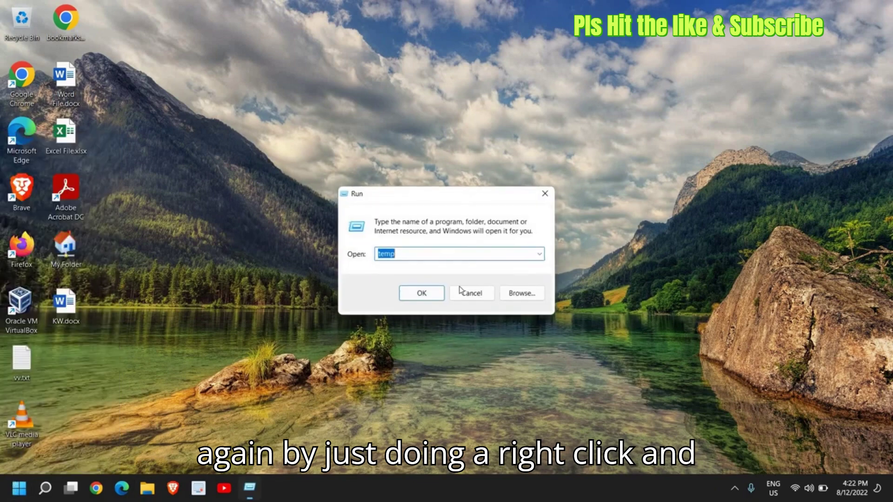
pyautogui.write('temp')
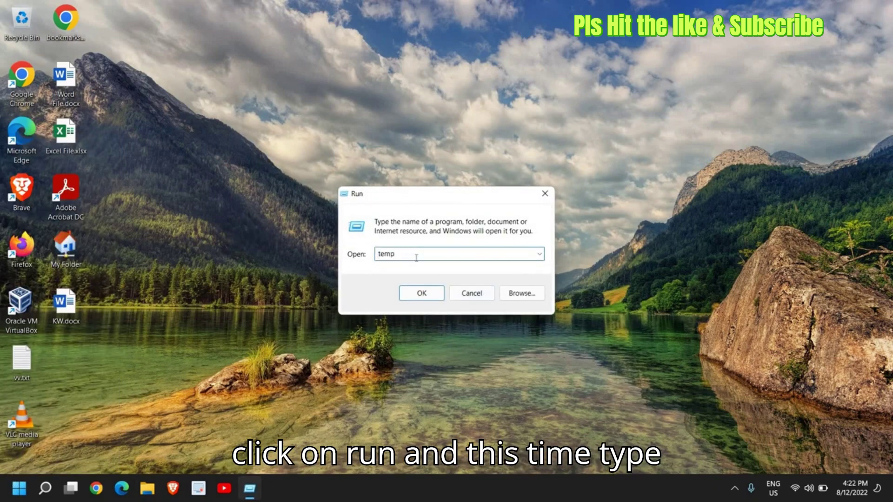
pyautogui.write('%')
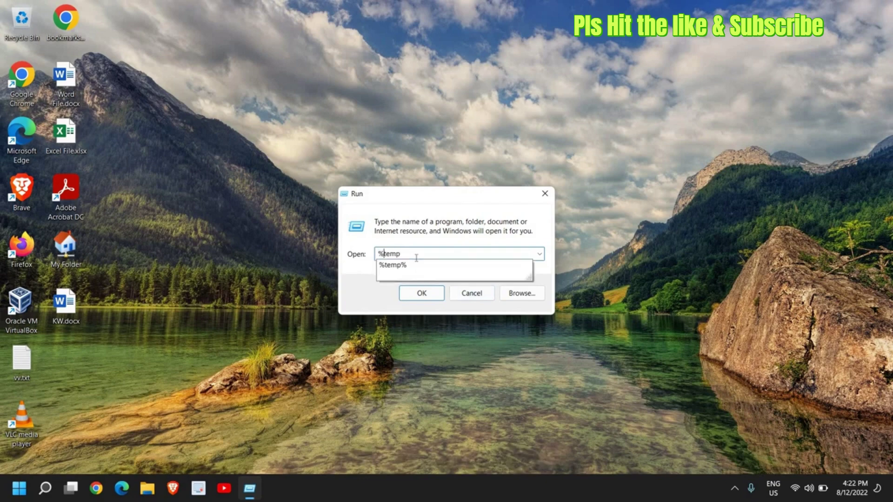
pyautogui.click(416, 258)
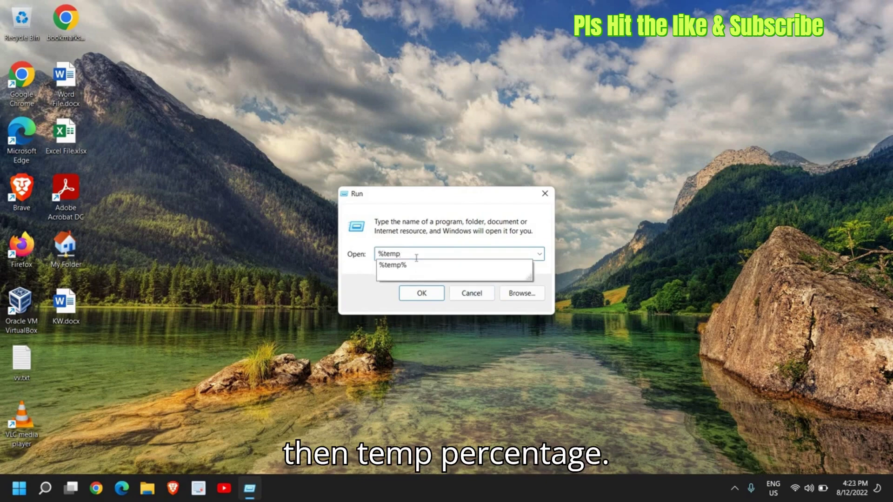
pyautogui.write('%')
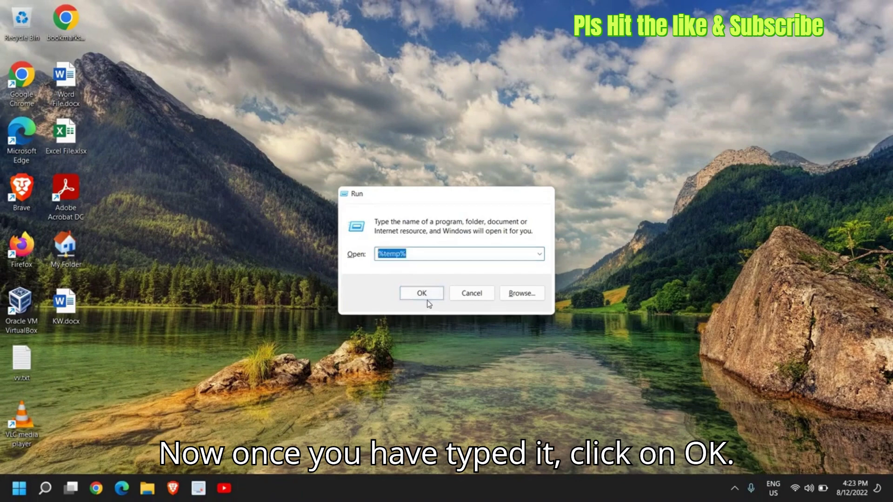
# Open %temp% maximized and permanently delete its 70 items, granting admin permission and skipping output.1.avi
pyautogui.click(428, 301)
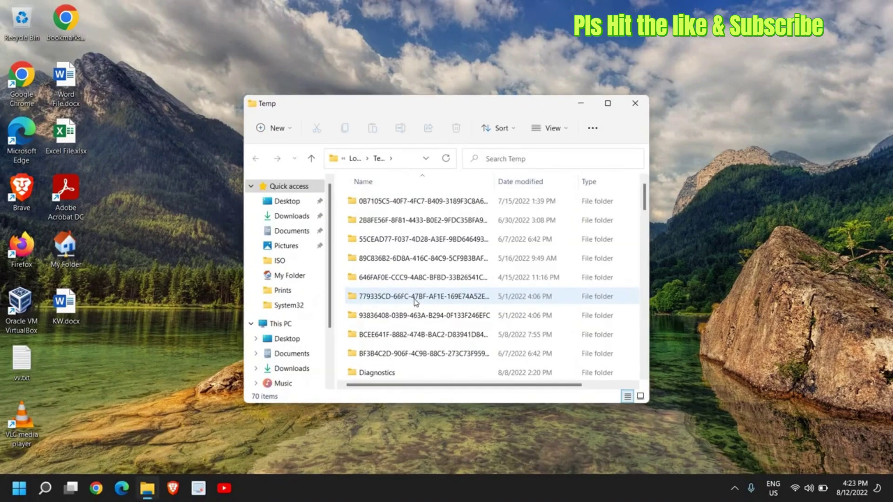
pyautogui.click(608, 104)
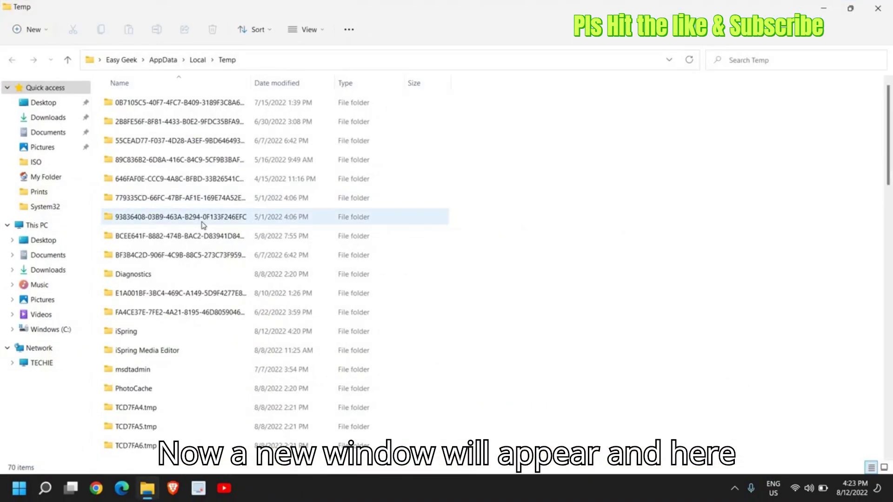
pyautogui.click(135, 204)
pyautogui.hotkey('ctrl', 'a')
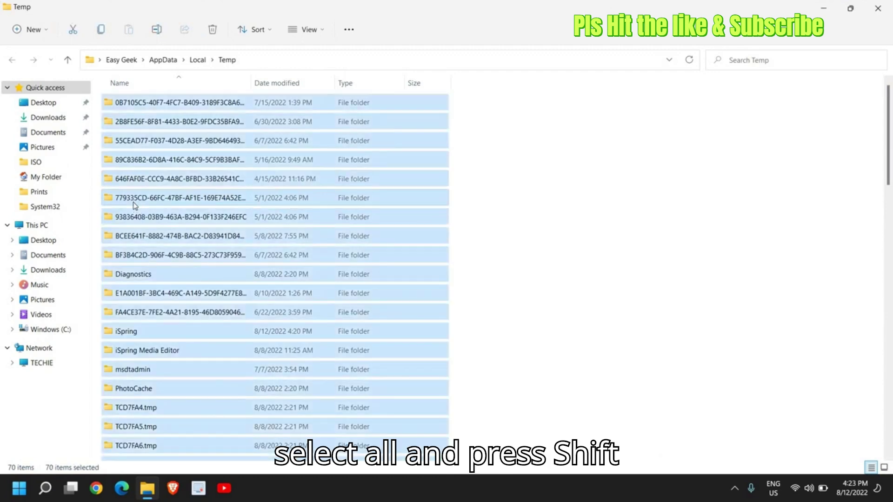
pyautogui.hotkey('shift', 'Delete')
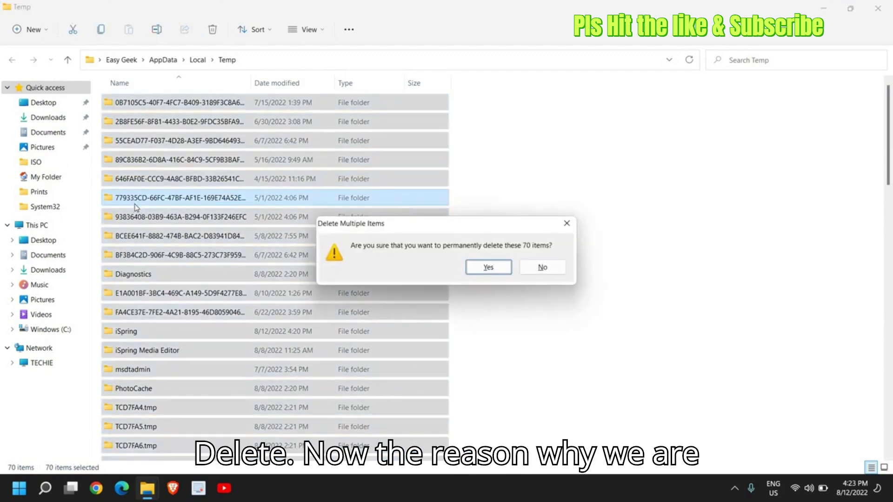
pyautogui.press('Return')
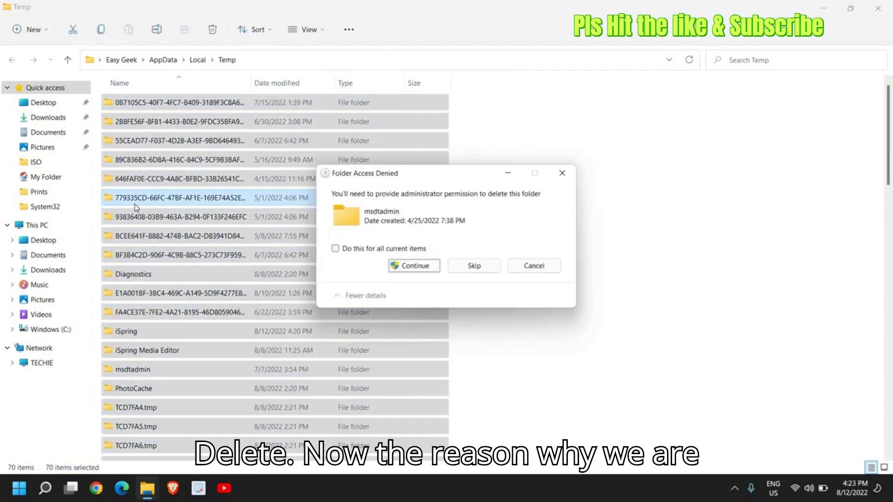
pyautogui.click(407, 268)
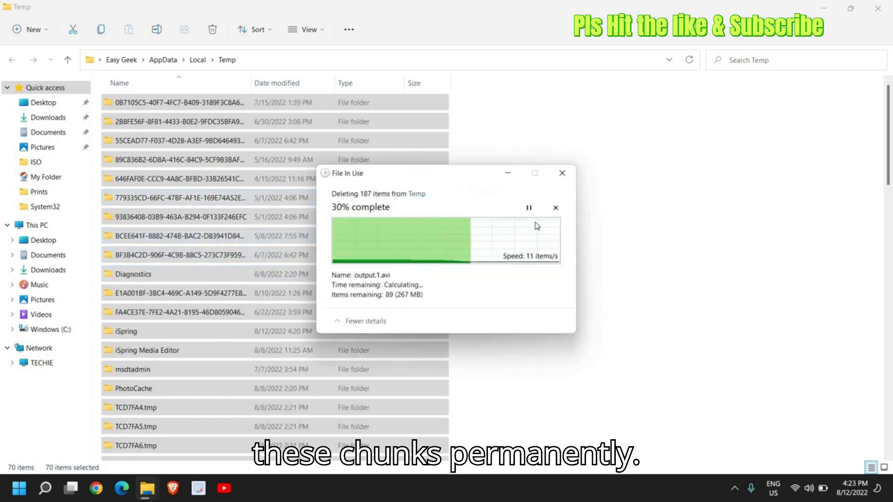
pyautogui.click(562, 173)
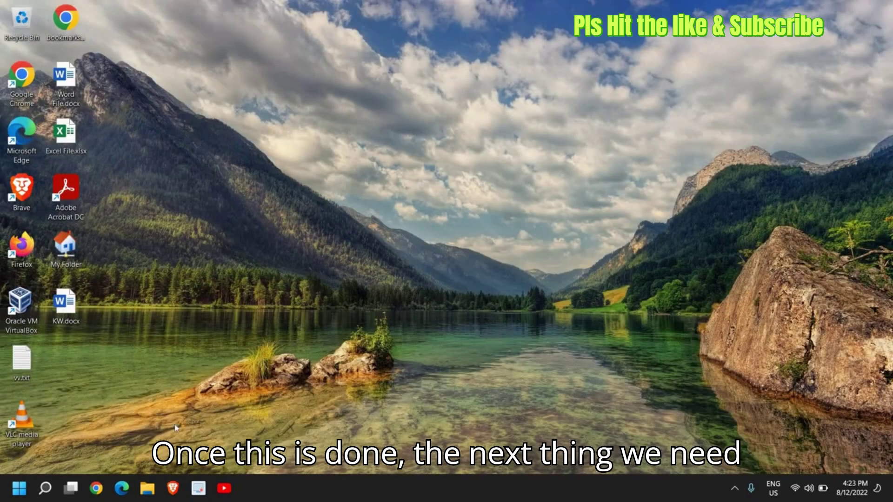
# Bring up Chrome's 'Restore settings to their original defaults' prompt, cancel it, and close Chrome
pyautogui.click(97, 488)
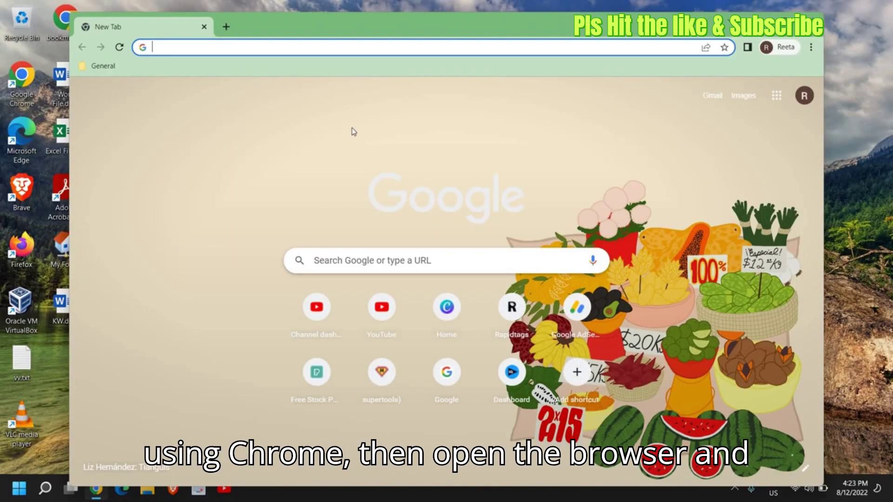
pyautogui.click(810, 48)
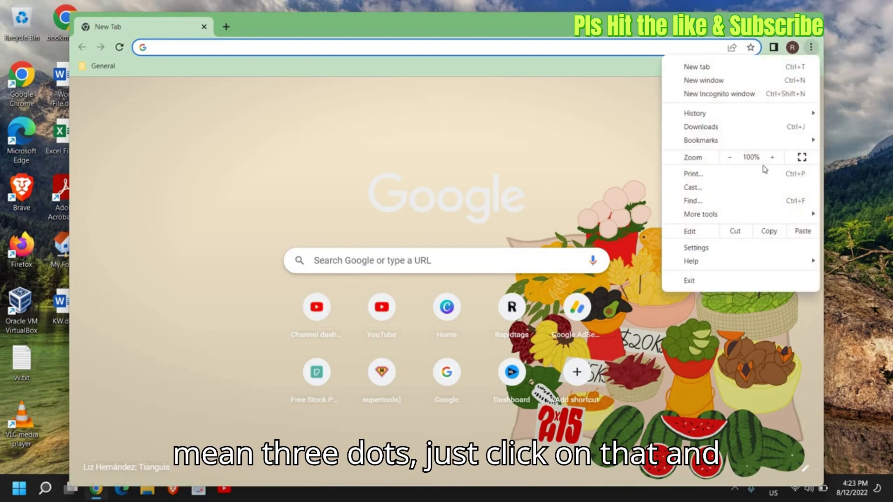
pyautogui.click(718, 253)
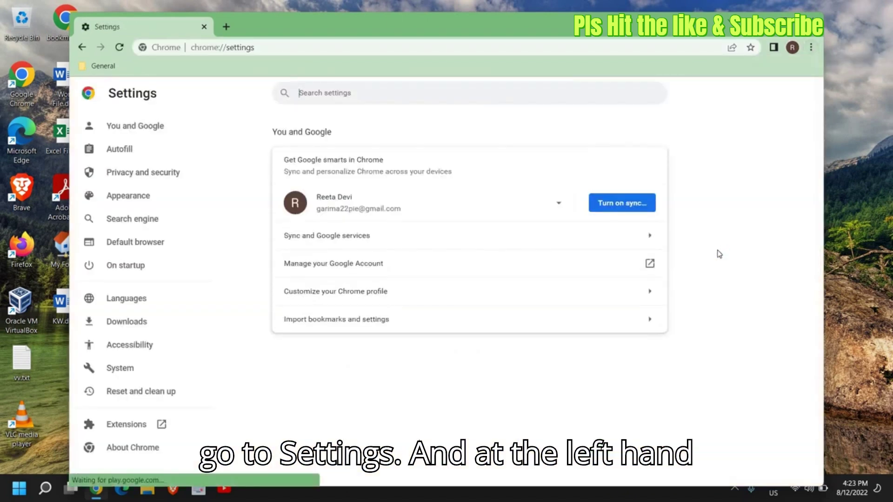
pyautogui.click(129, 396)
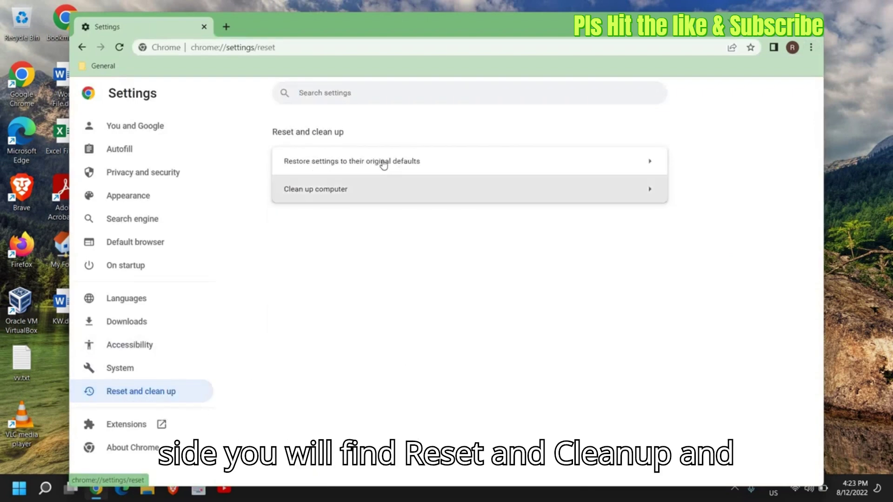
pyautogui.click(339, 167)
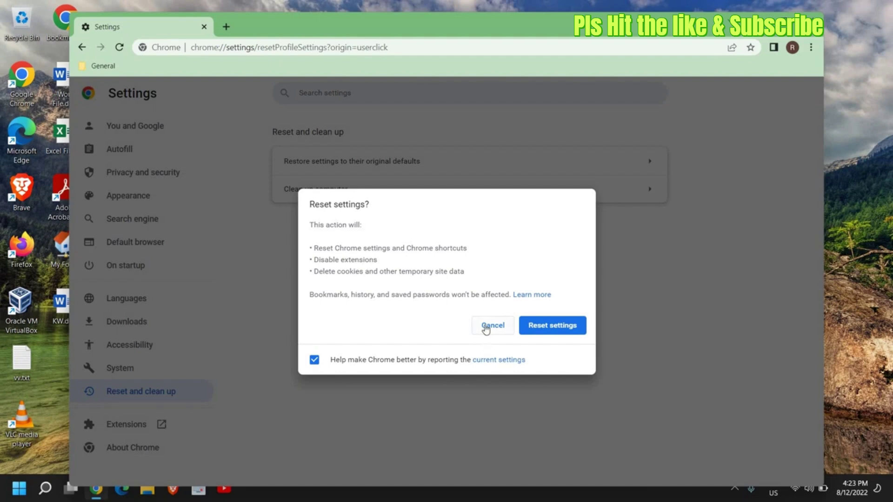
pyautogui.click(693, 194)
pyautogui.hotkey('alt', 'F4')
pyautogui.click(123, 487)
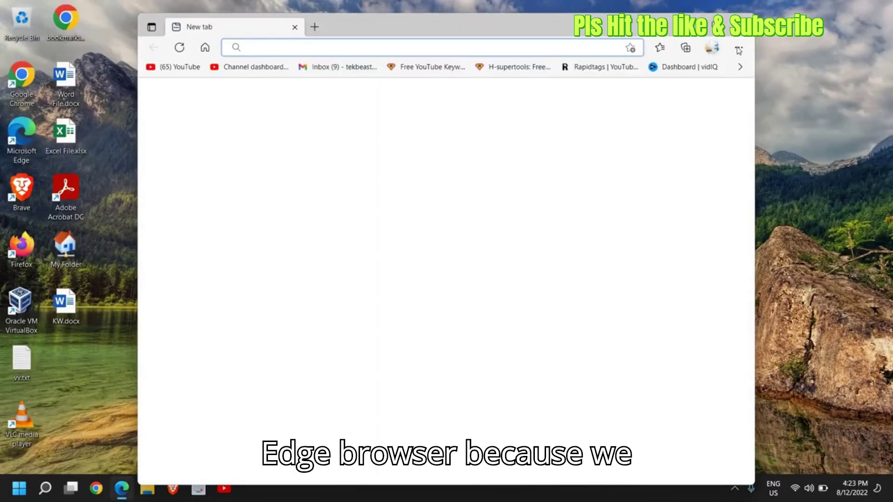
# In Edge's Reset settings page, bring up 'Restore settings to their default values' and cancel it
pyautogui.click(739, 47)
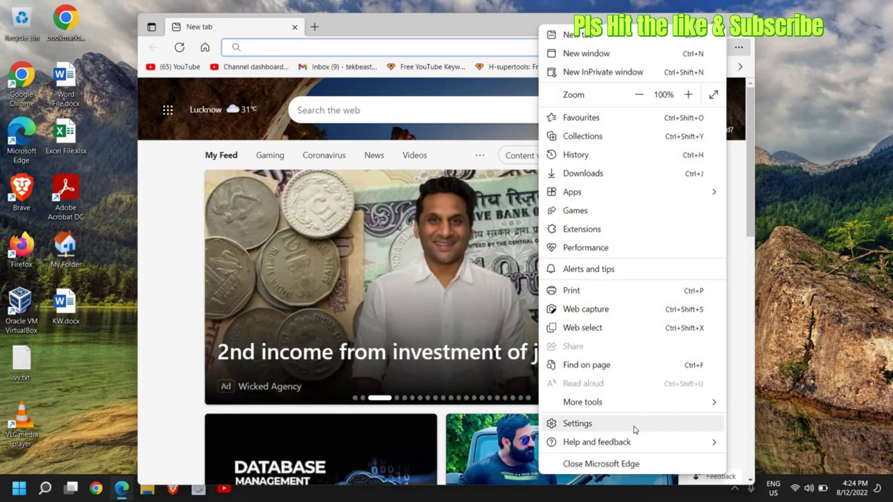
pyautogui.click(635, 430)
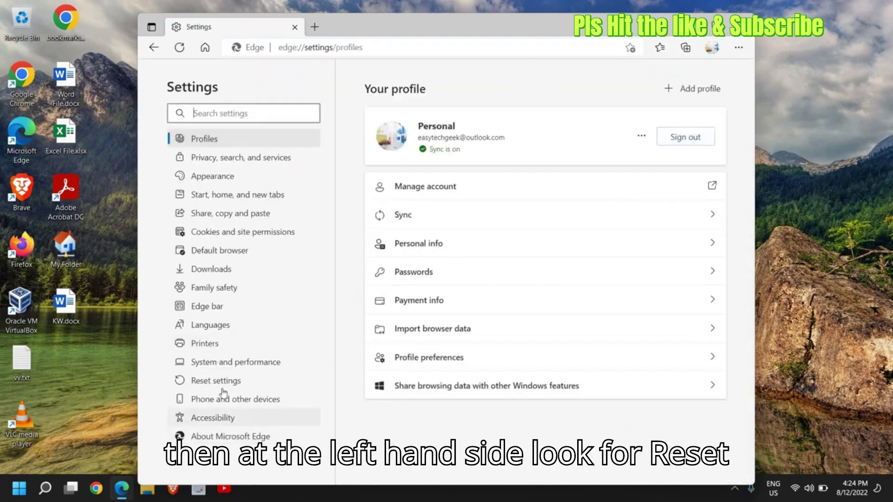
pyautogui.click(197, 385)
pyautogui.click(441, 122)
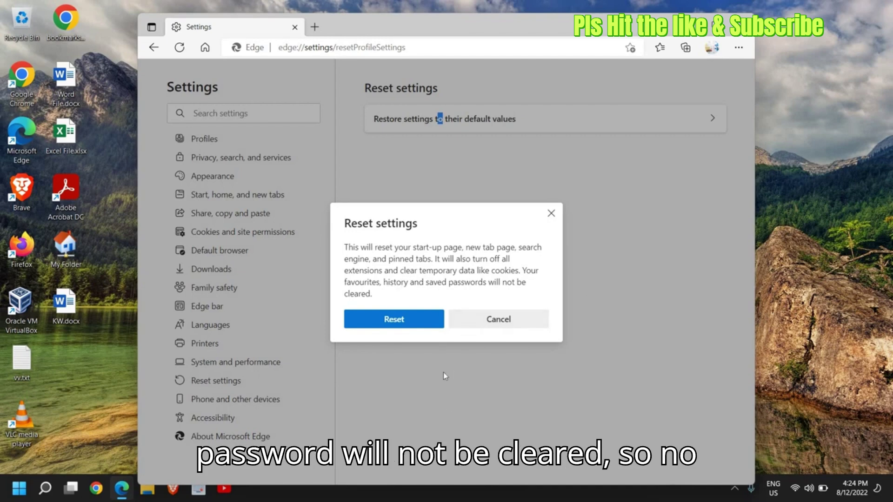
pyautogui.click(473, 325)
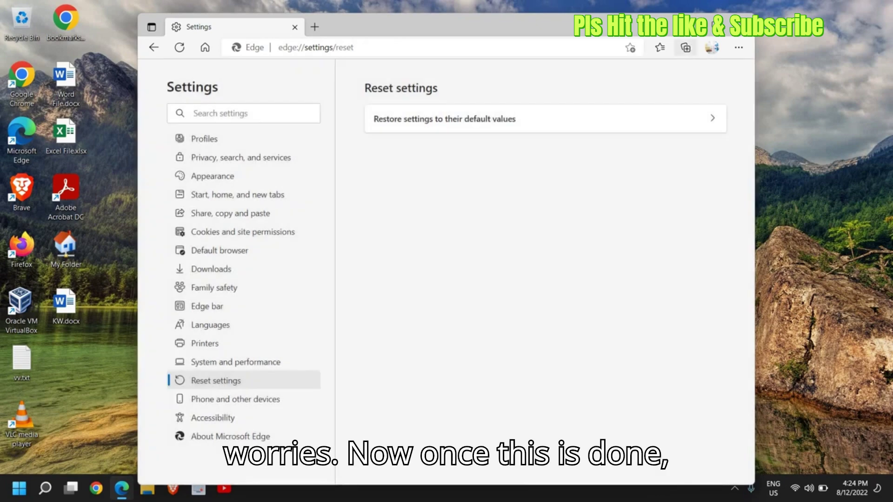
# Close Edge, reopen Chrome, and search Google for 'malawarebytes'
pyautogui.click(743, 25)
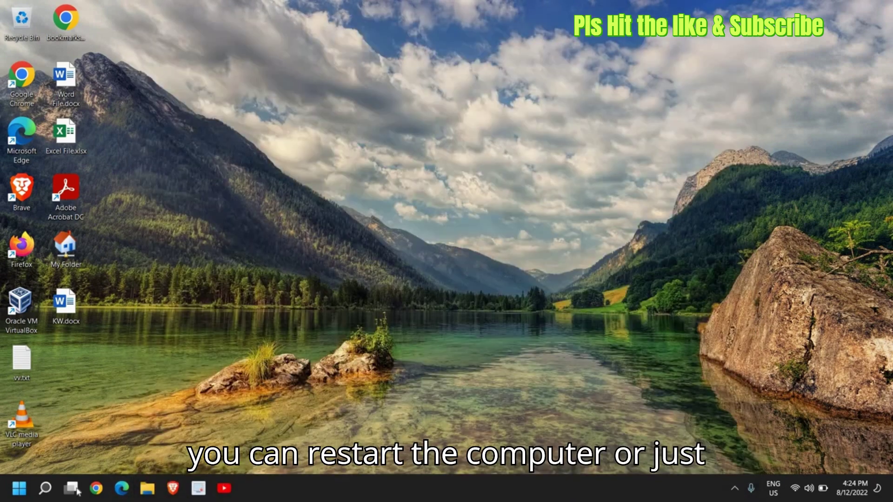
pyautogui.click(97, 488)
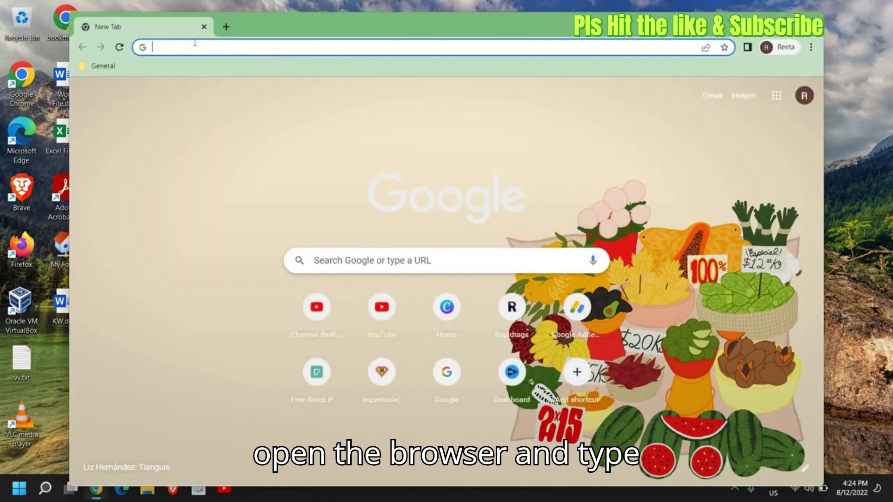
pyautogui.click(195, 43)
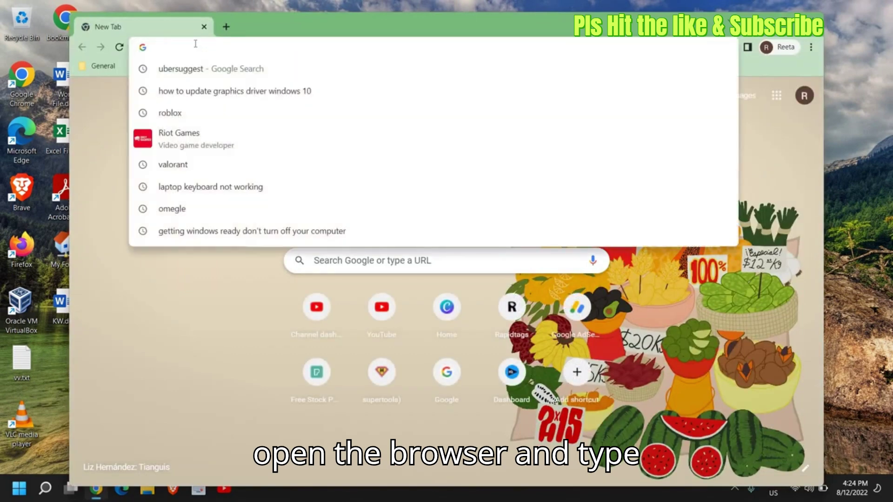
pyautogui.write('mala')
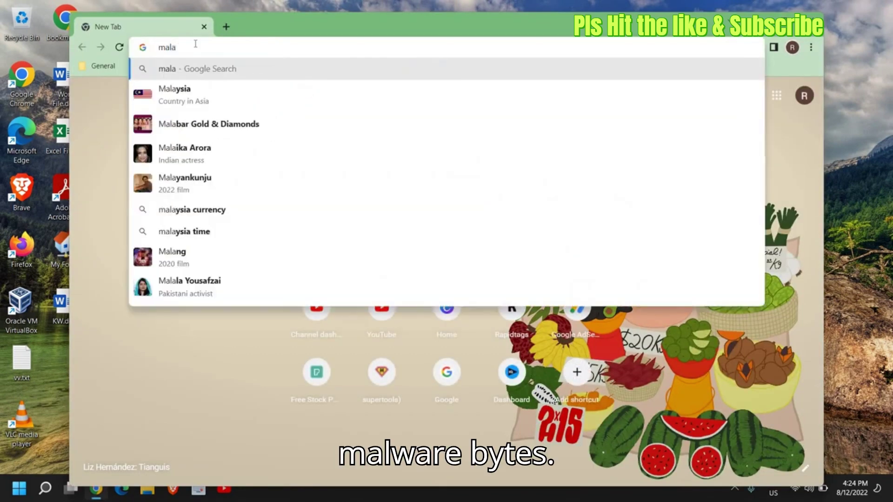
pyautogui.write('ware')
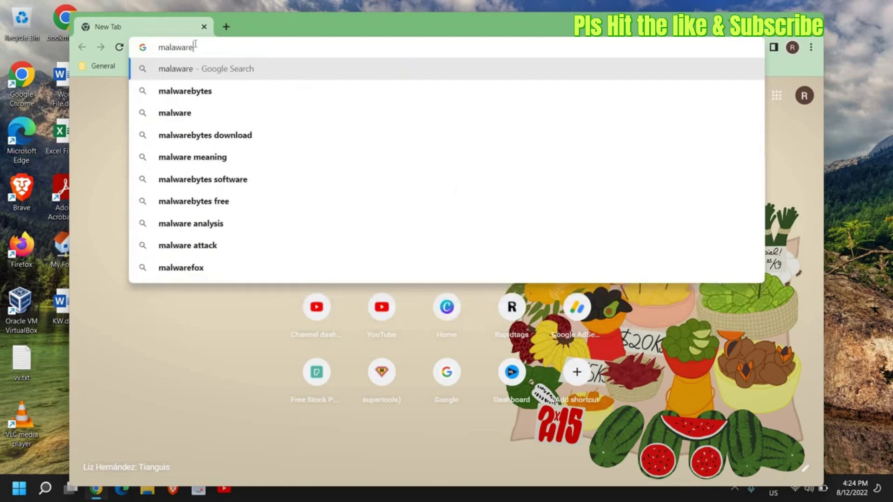
pyautogui.write('bytes')
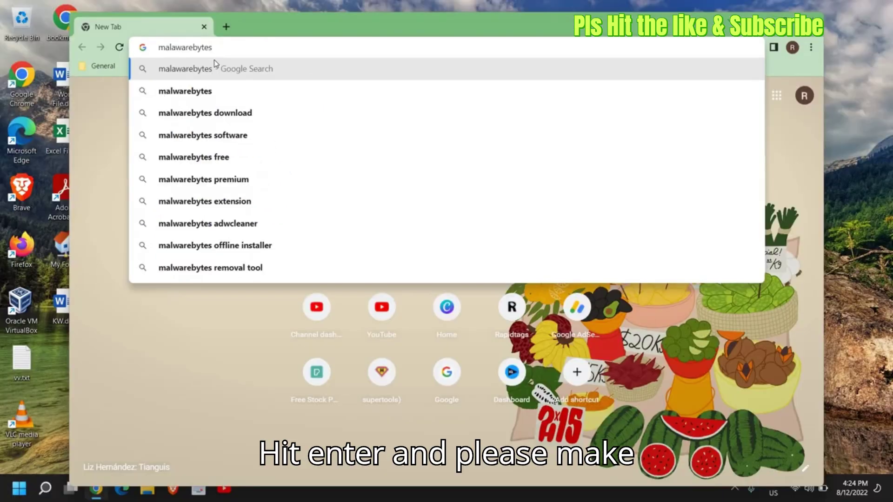
pyautogui.press('Return')
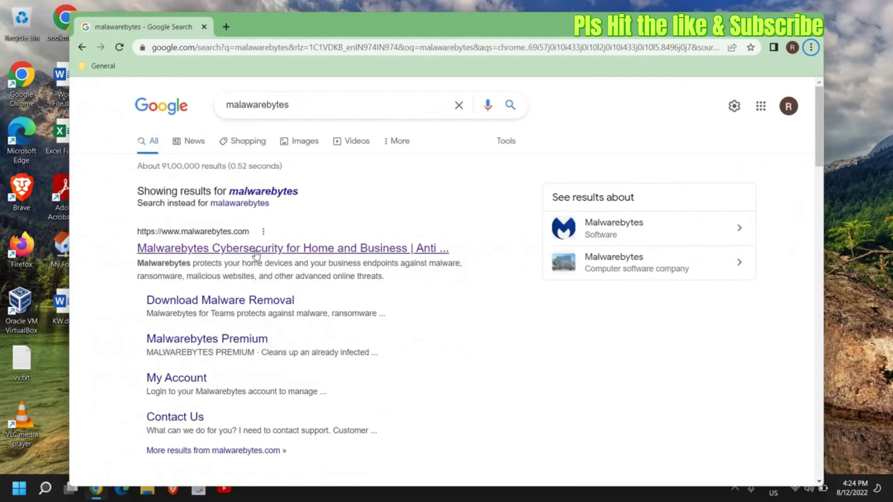
# Open the malwarebytes.com result and start the FREE DOWNLOAD from its homepage
pyautogui.click(274, 250)
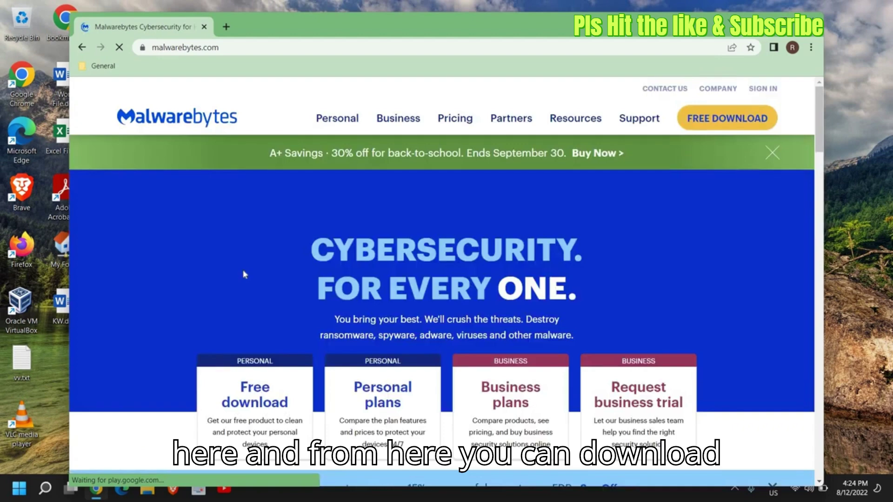
pyautogui.scroll(-5, 245, 275)
pyautogui.scroll(3, 245, 181)
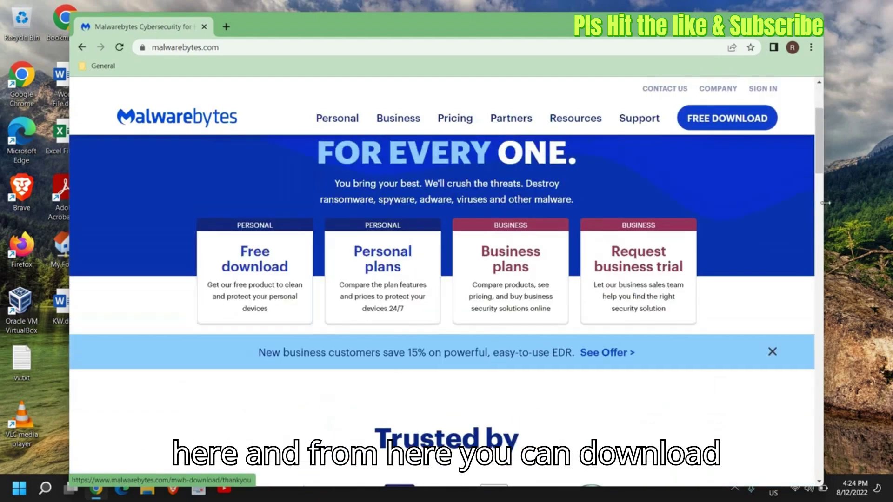
pyautogui.click(731, 127)
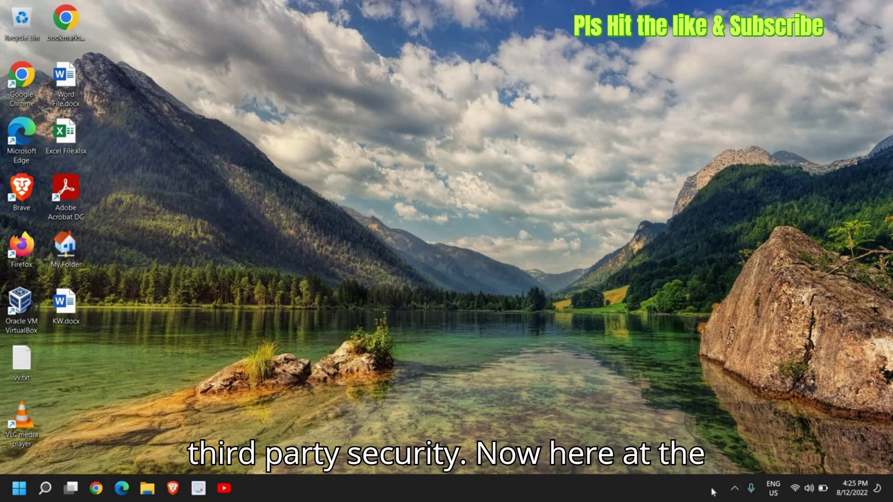
# From the tray shield, open Virus & threat protection scan options and start a Full scan
pyautogui.click(734, 489)
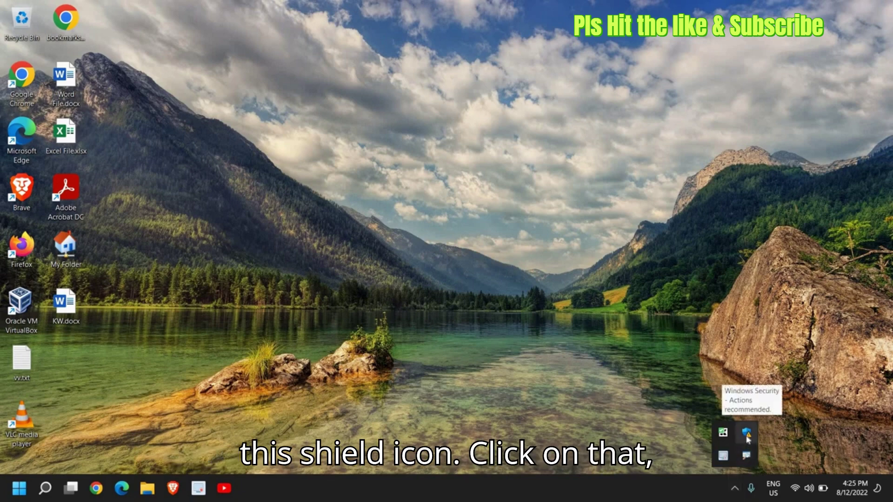
pyautogui.click(746, 434)
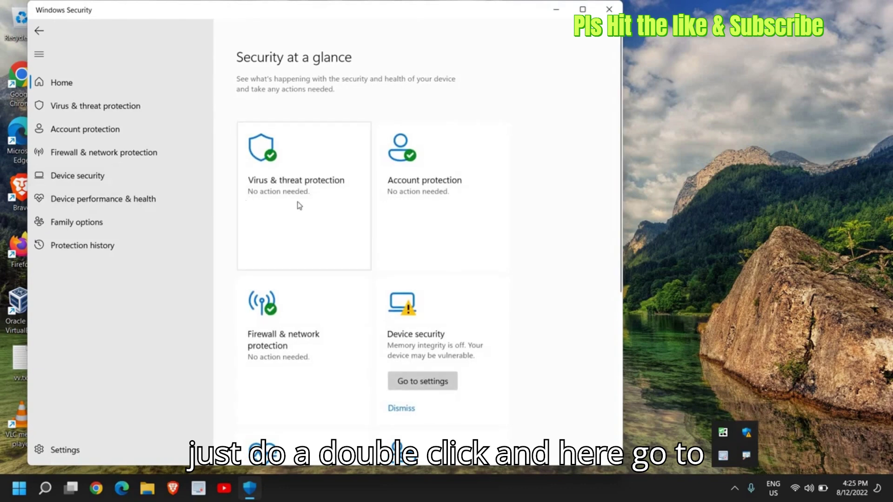
pyautogui.click(304, 207)
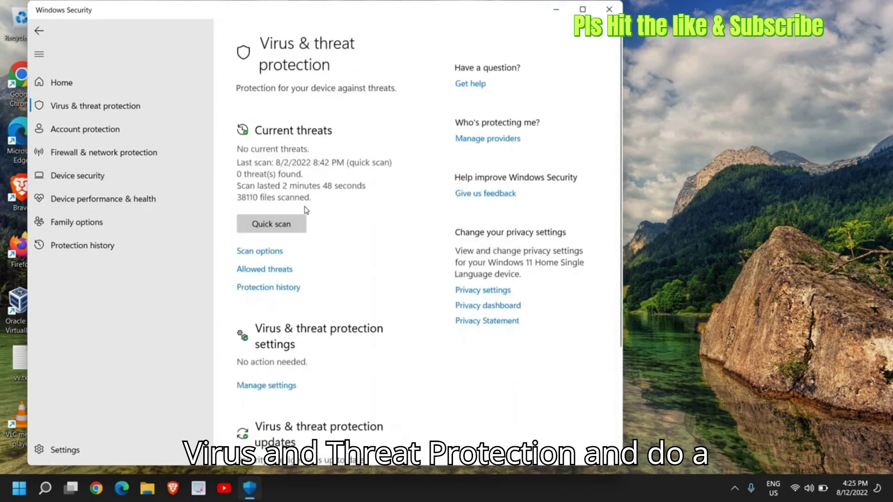
pyautogui.click(268, 251)
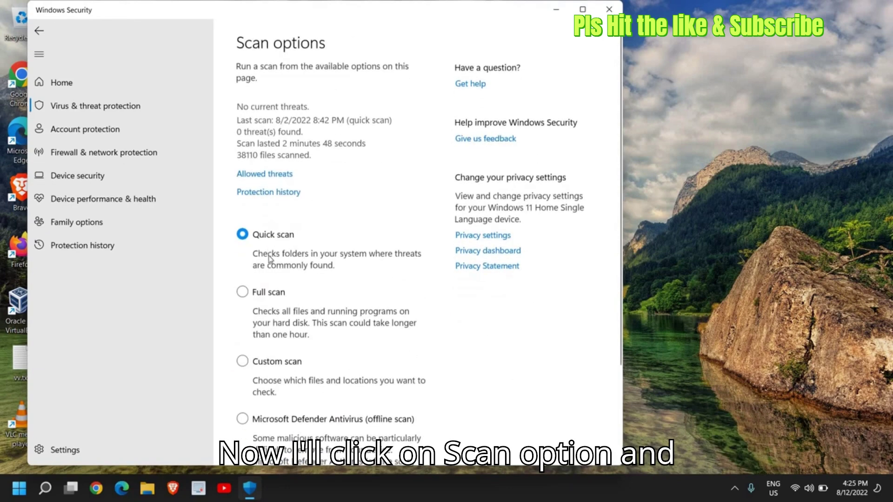
pyautogui.click(242, 292)
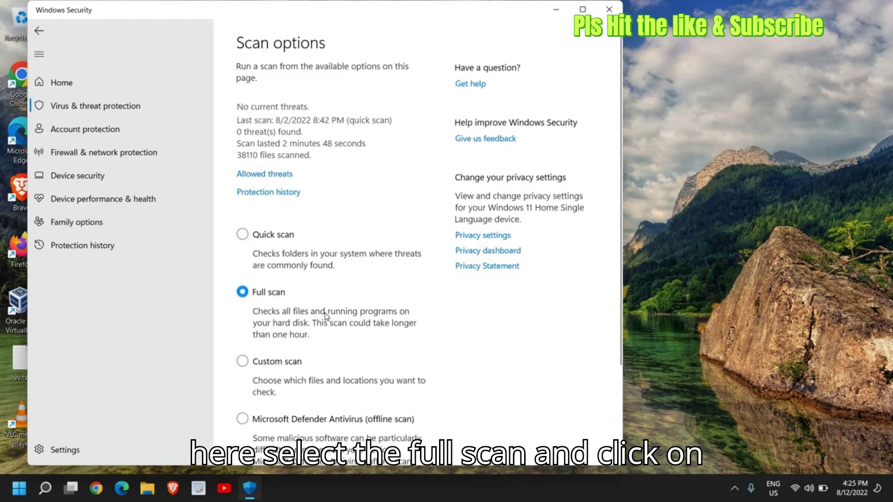
pyautogui.scroll(-3, 243, 294)
pyautogui.click(266, 421)
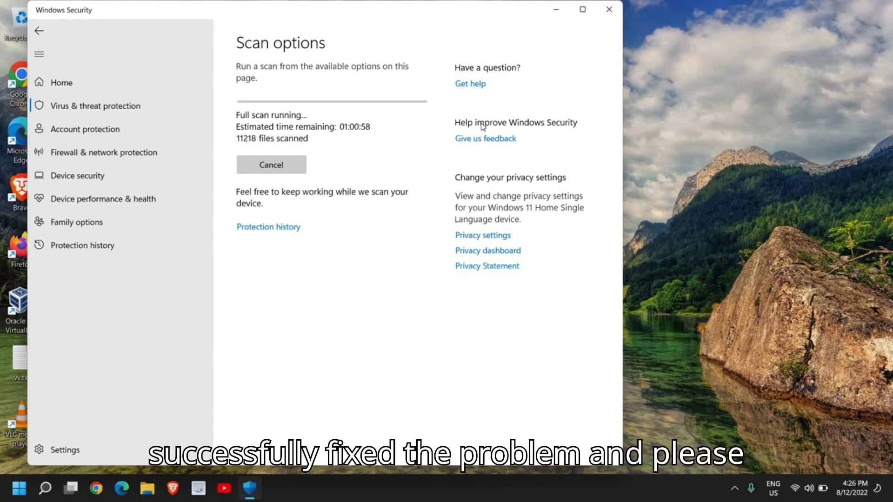
# Minimize Windows Security, leaving the full scan running in the background
pyautogui.click(556, 9)
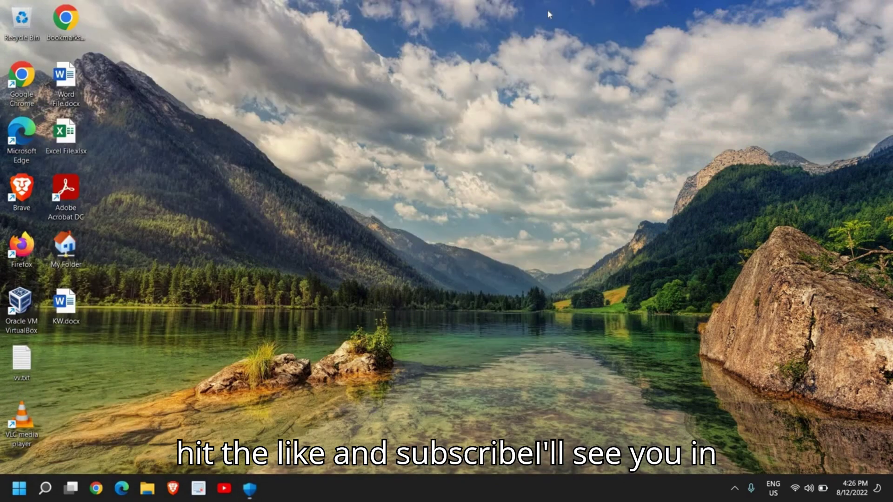